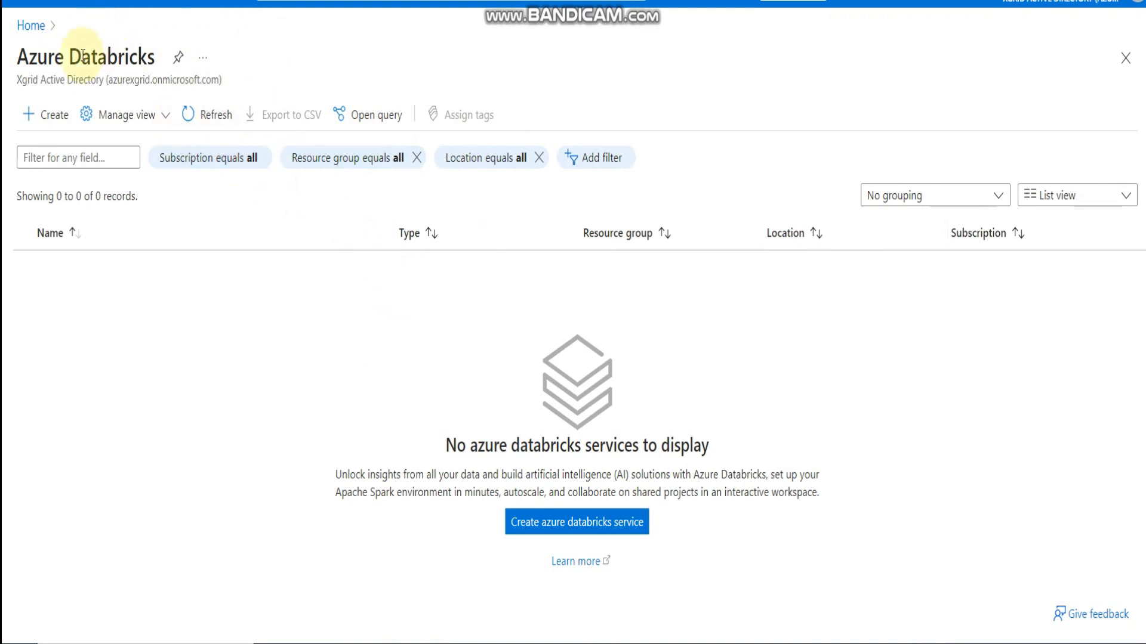
# Start a new Azure Databricks workspace in the DataEngineering resource group and name it TestDBricks
pyautogui.click(573, 529)
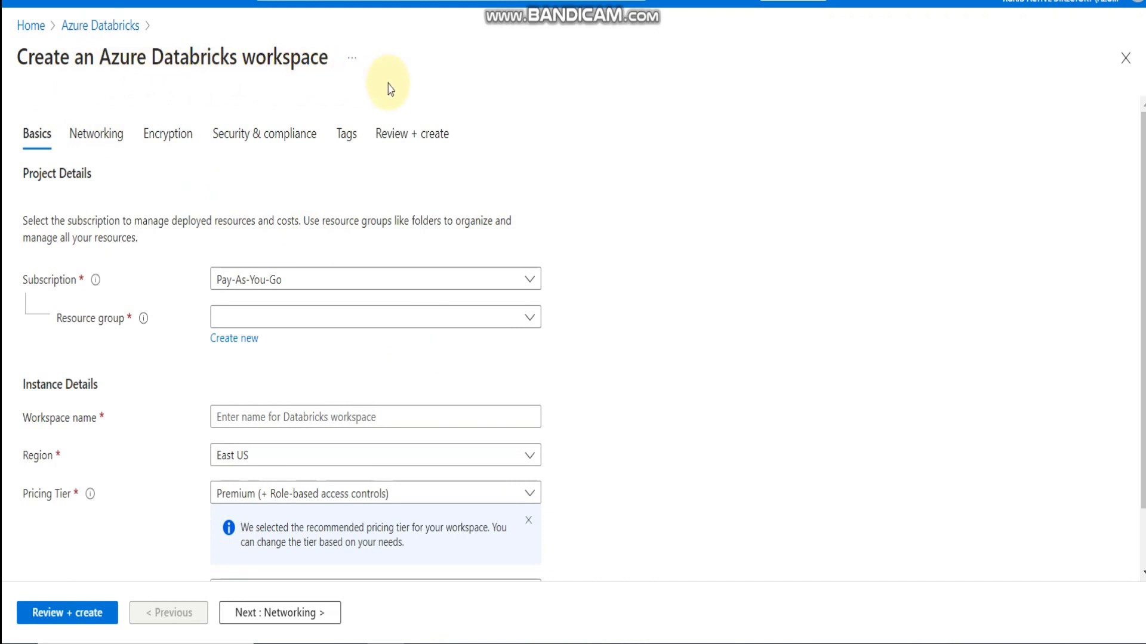
pyautogui.click(456, 324)
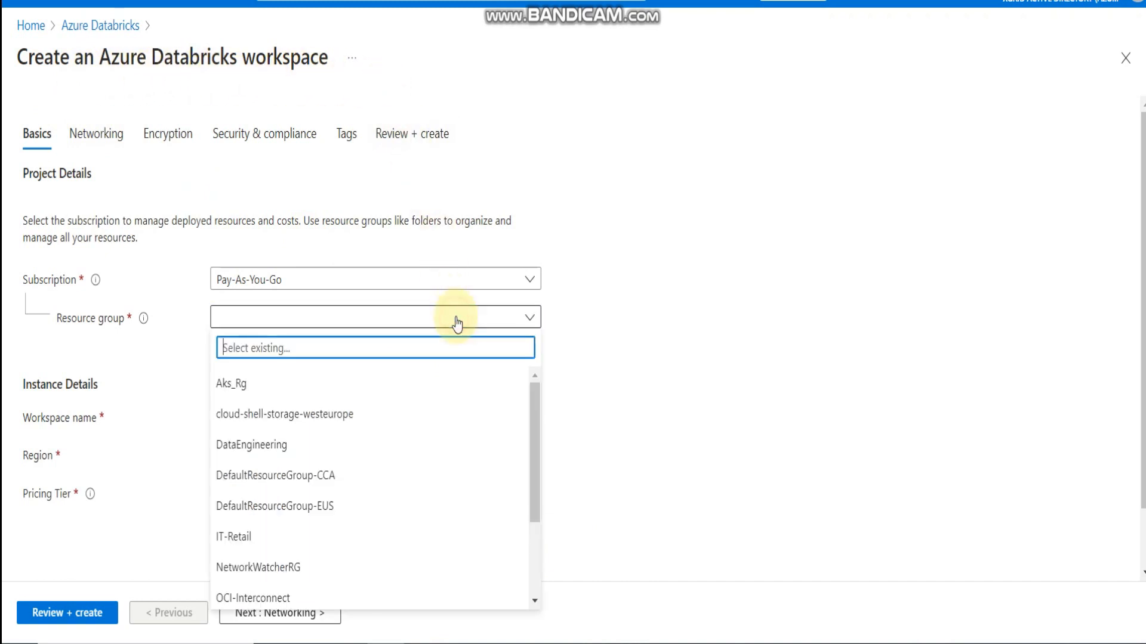
pyautogui.click(283, 446)
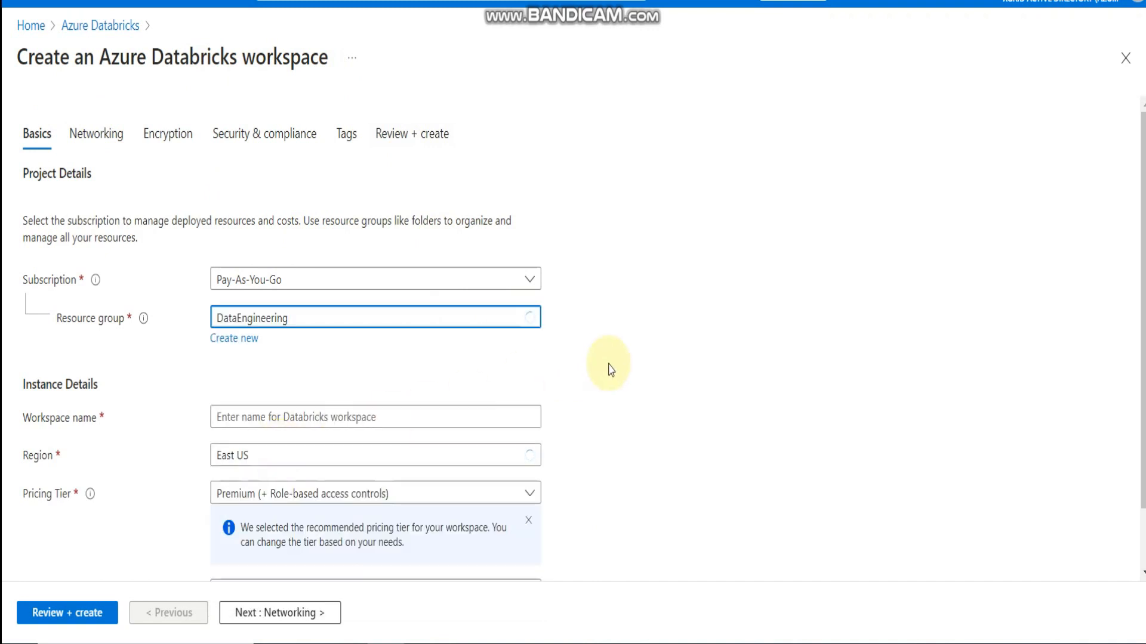
pyautogui.click(358, 417)
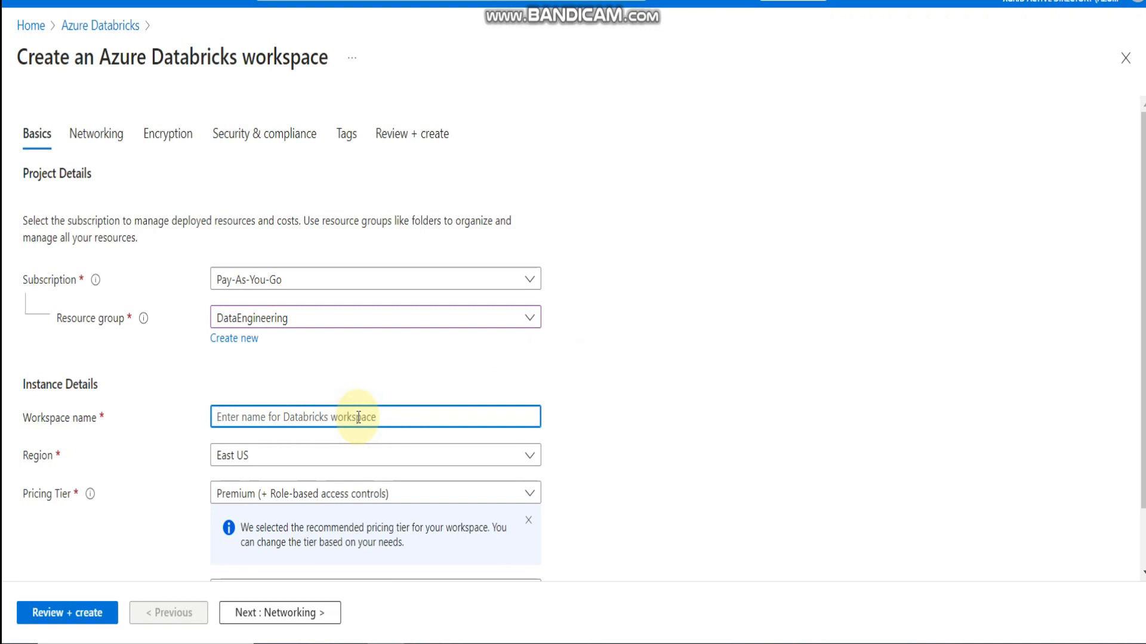
pyautogui.write('TestDBricks')
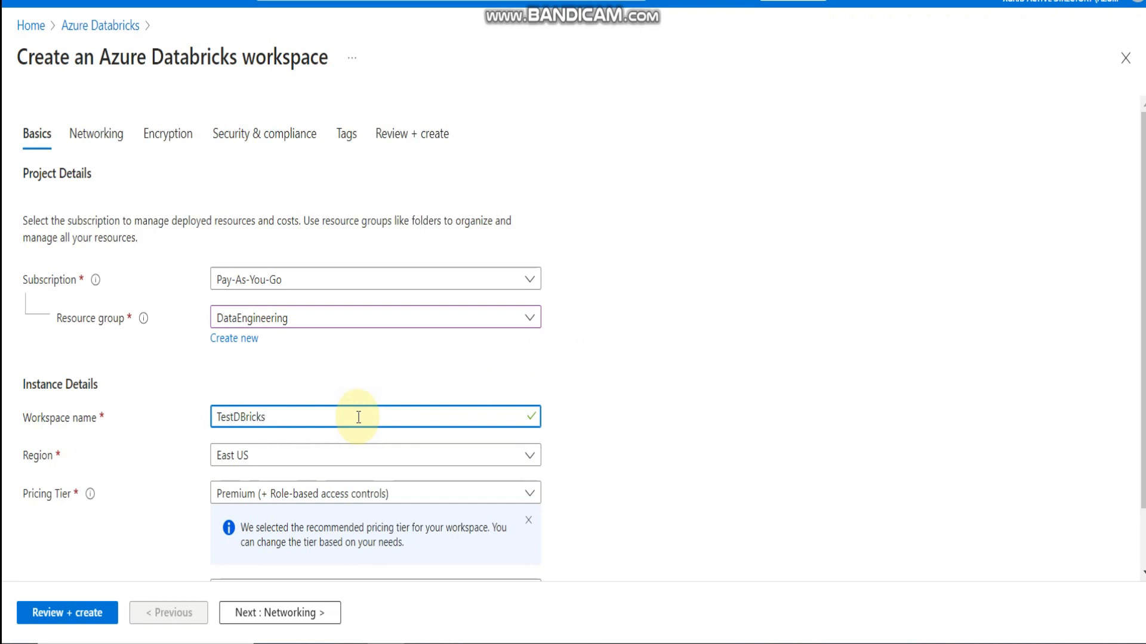
# Set the workspace's pricing tier to Trial (Premium - 14-Days Free DBUs)
pyautogui.scroll(-1, 239, 459)
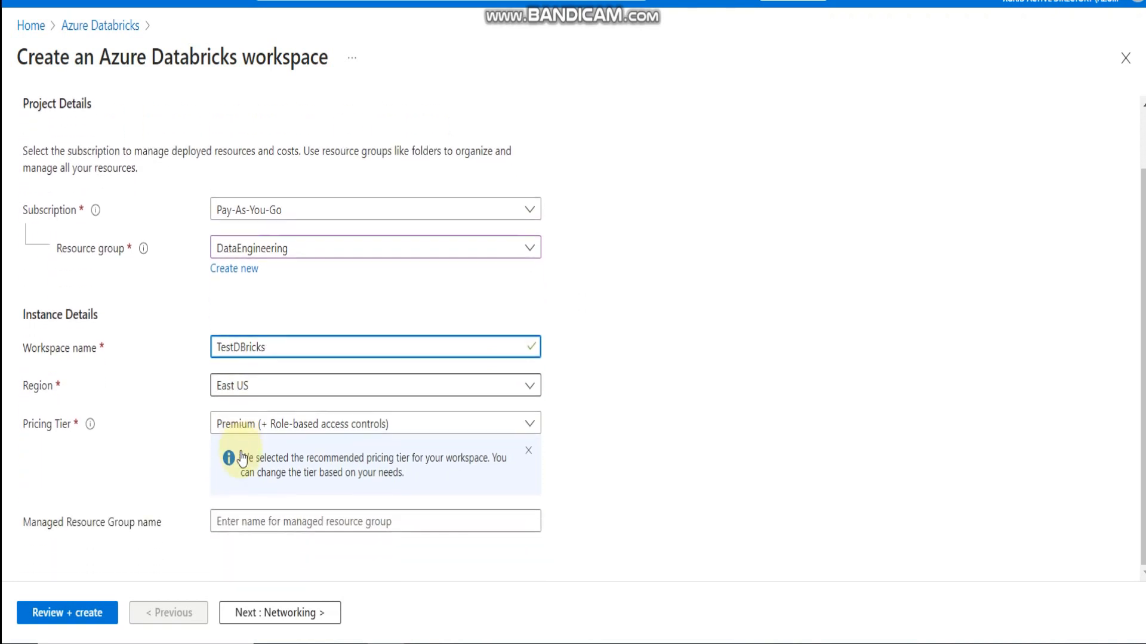
pyautogui.click(317, 425)
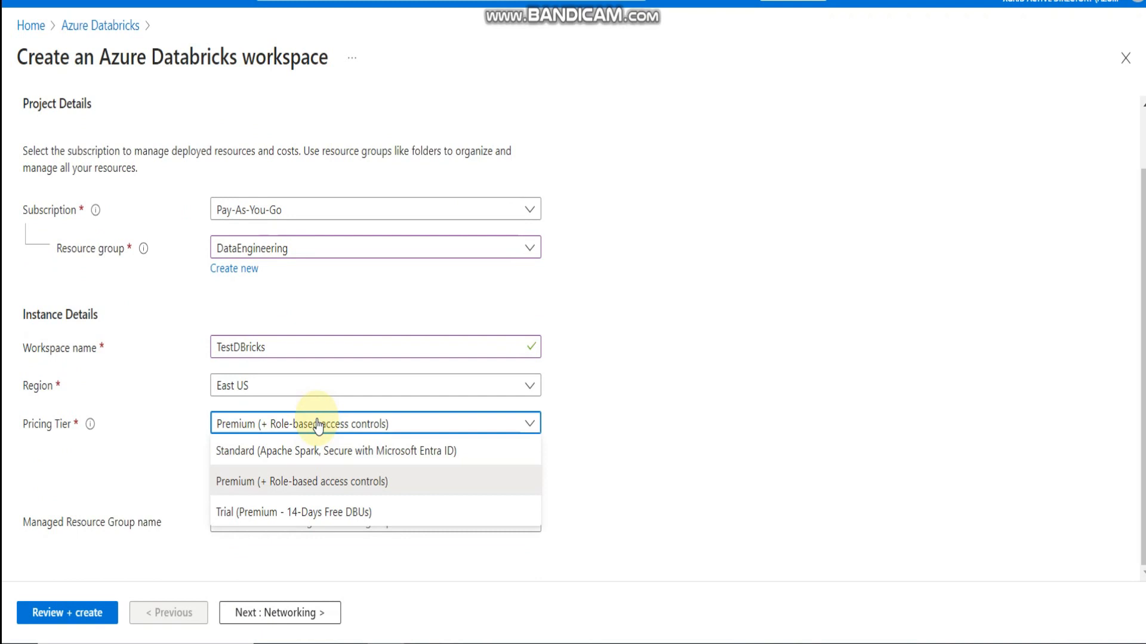
pyautogui.click(324, 515)
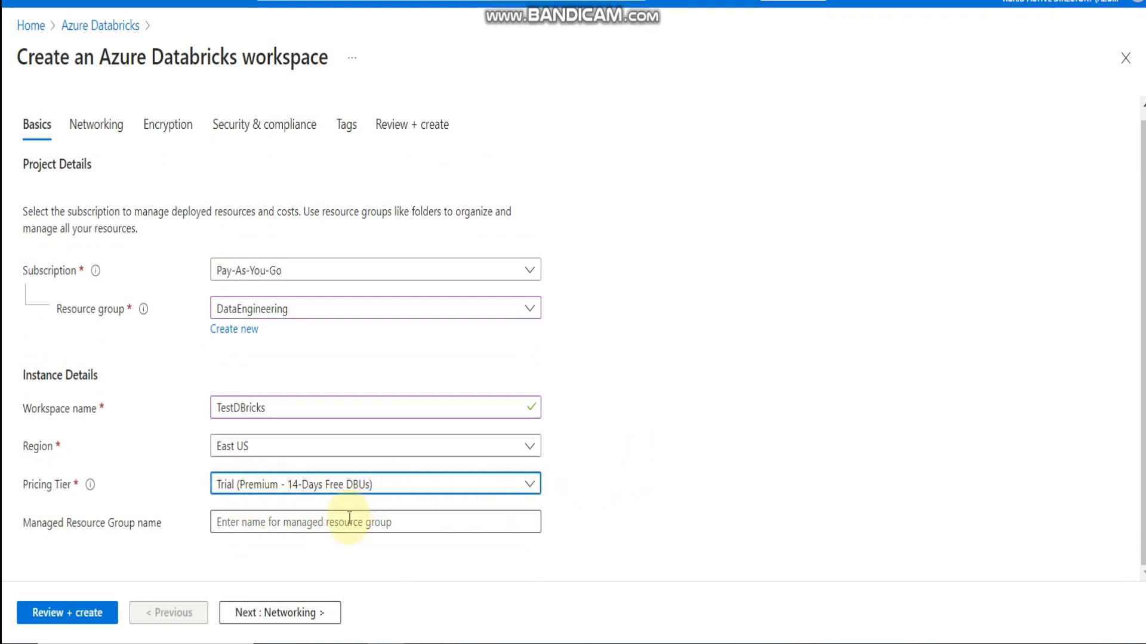
# Keep the default networking, encryption, security and tag settings, then review the summary and create the workspace
pyautogui.click(266, 618)
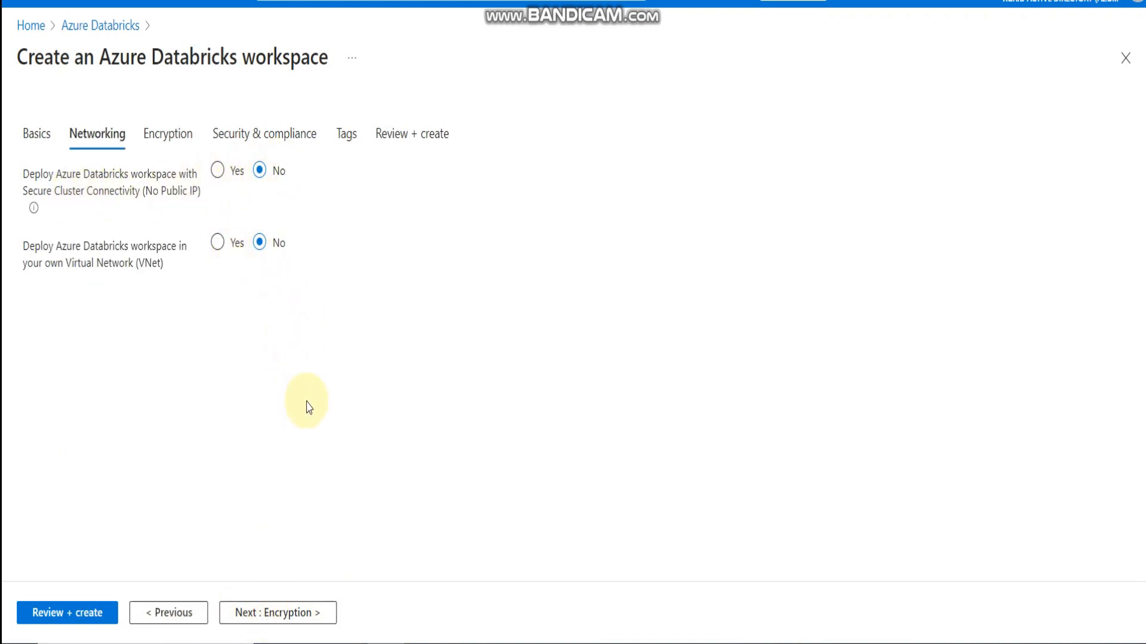
pyautogui.click(282, 624)
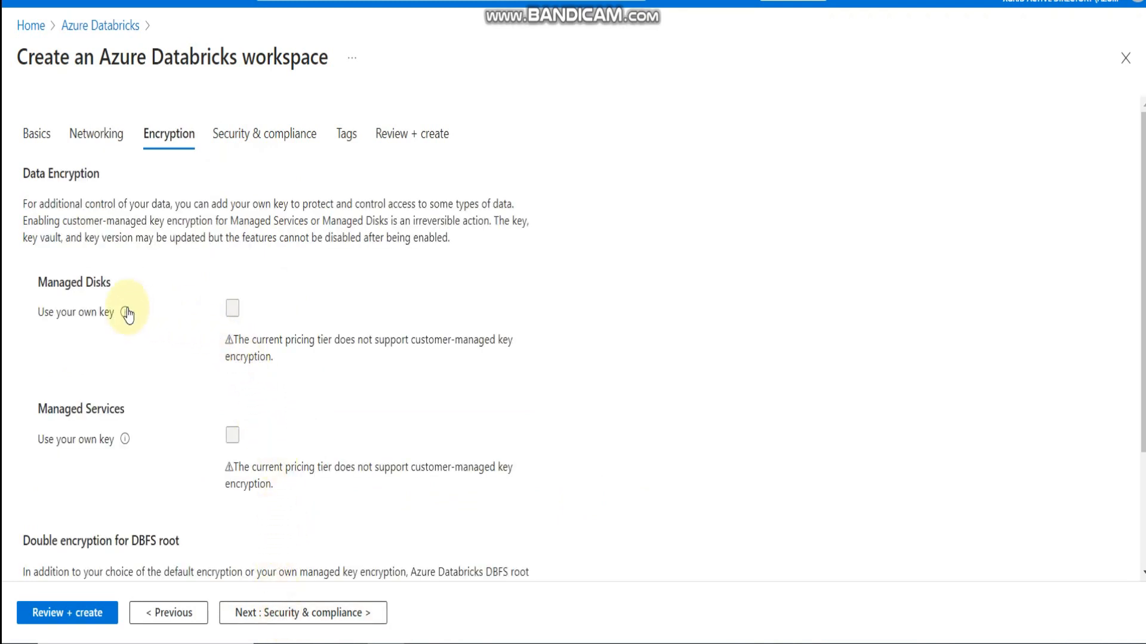
pyautogui.click(305, 615)
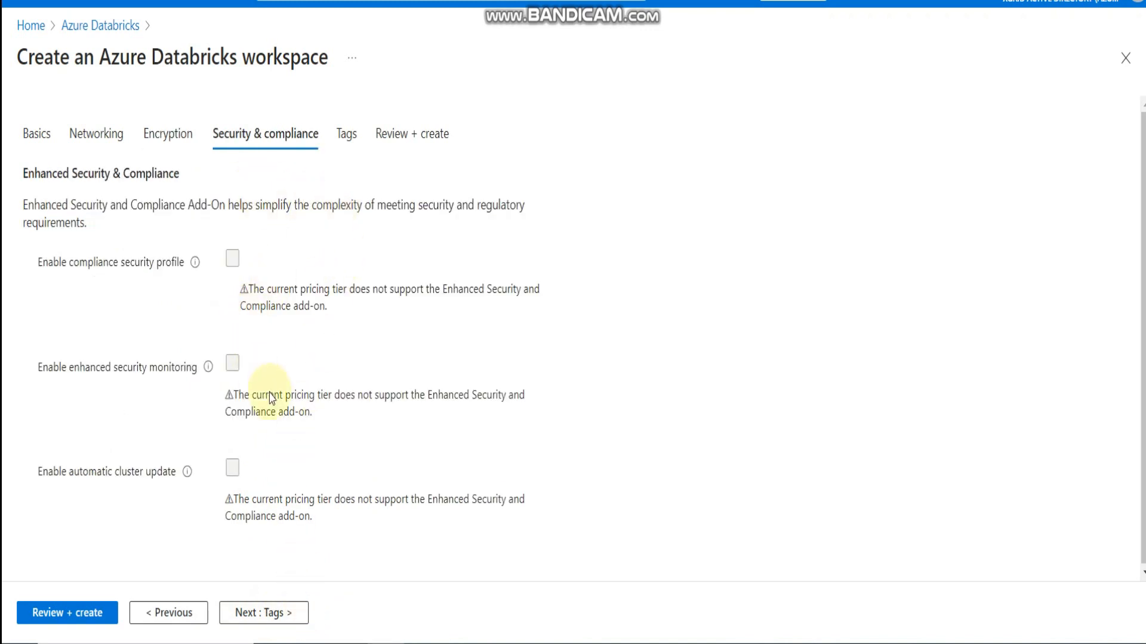
pyautogui.click(253, 618)
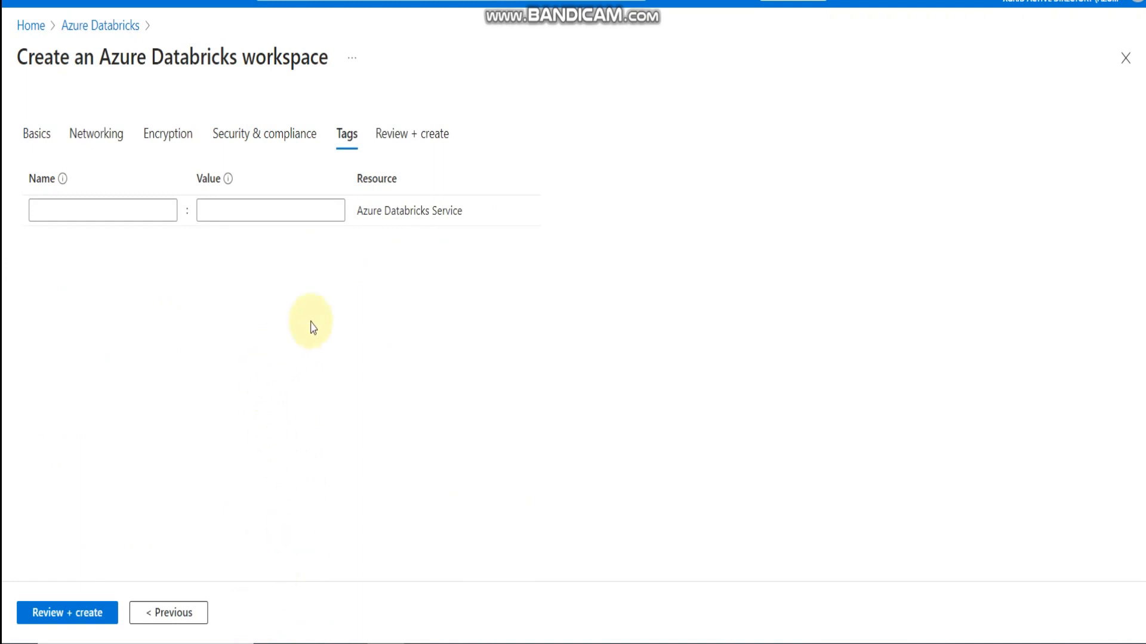
pyautogui.click(70, 618)
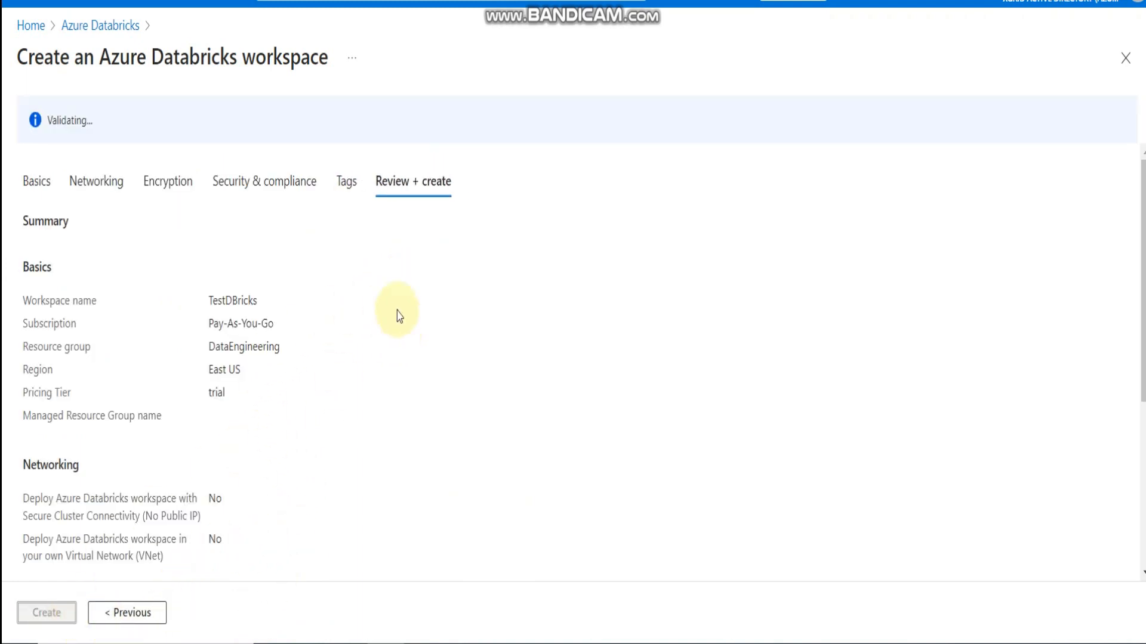
pyautogui.scroll(-5, 378, 258)
pyautogui.scroll(5, 337, 411)
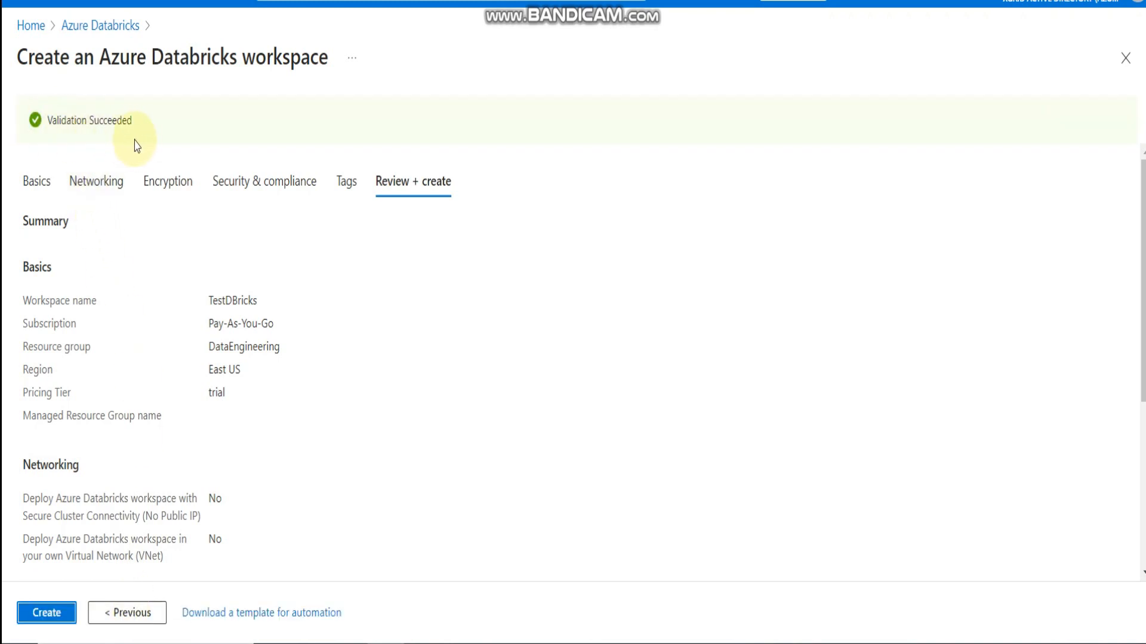
pyautogui.click(46, 613)
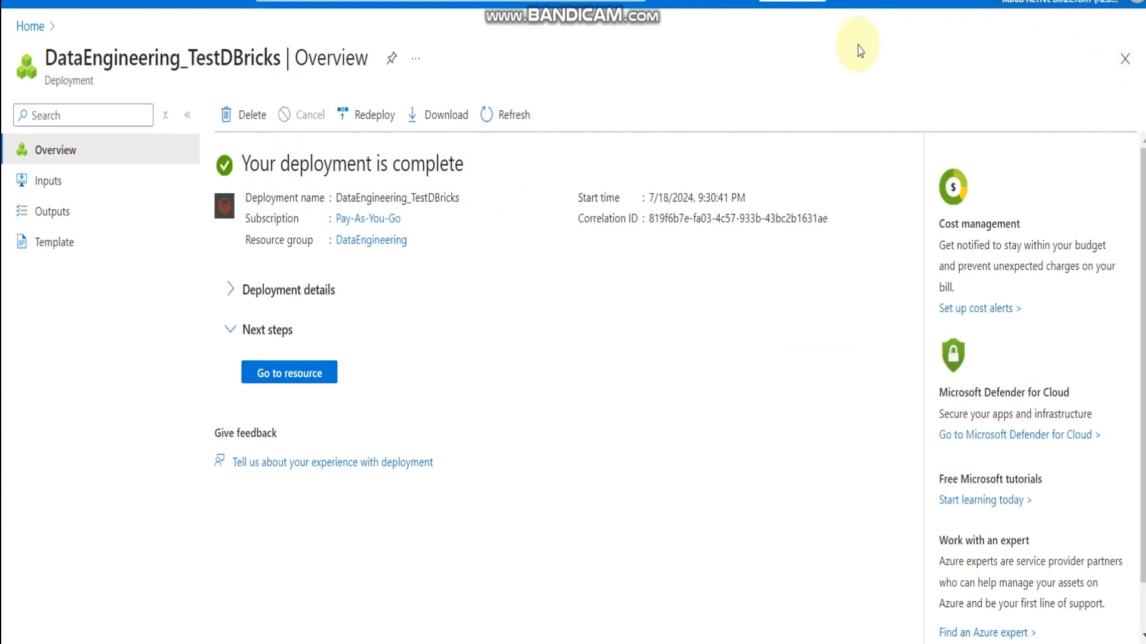
# Expand the deployment details, open the deployed TestDBricks resource and launch its workspace
pyautogui.click(245, 172)
pyautogui.moveTo(269, 167); pyautogui.dragTo(478, 164)
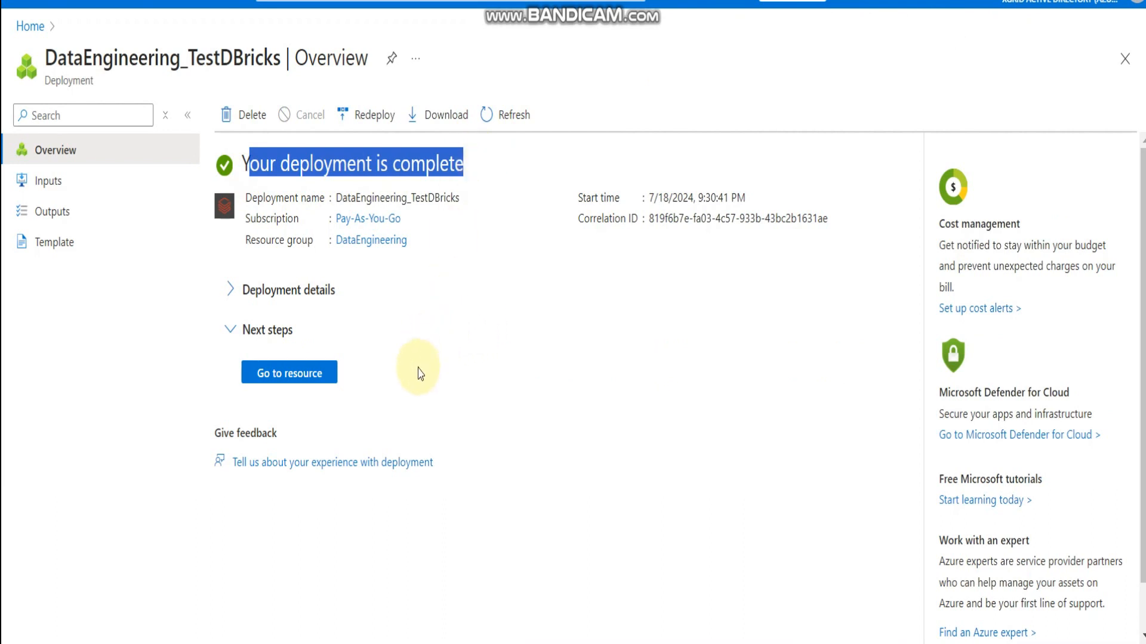
pyautogui.click(433, 293)
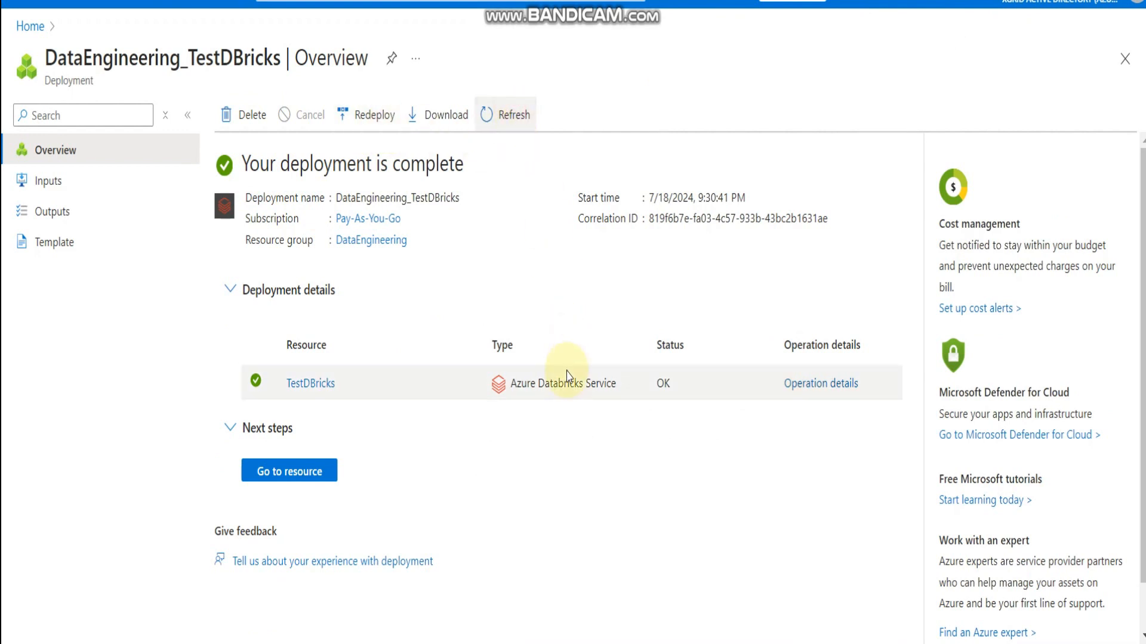
pyautogui.click(289, 472)
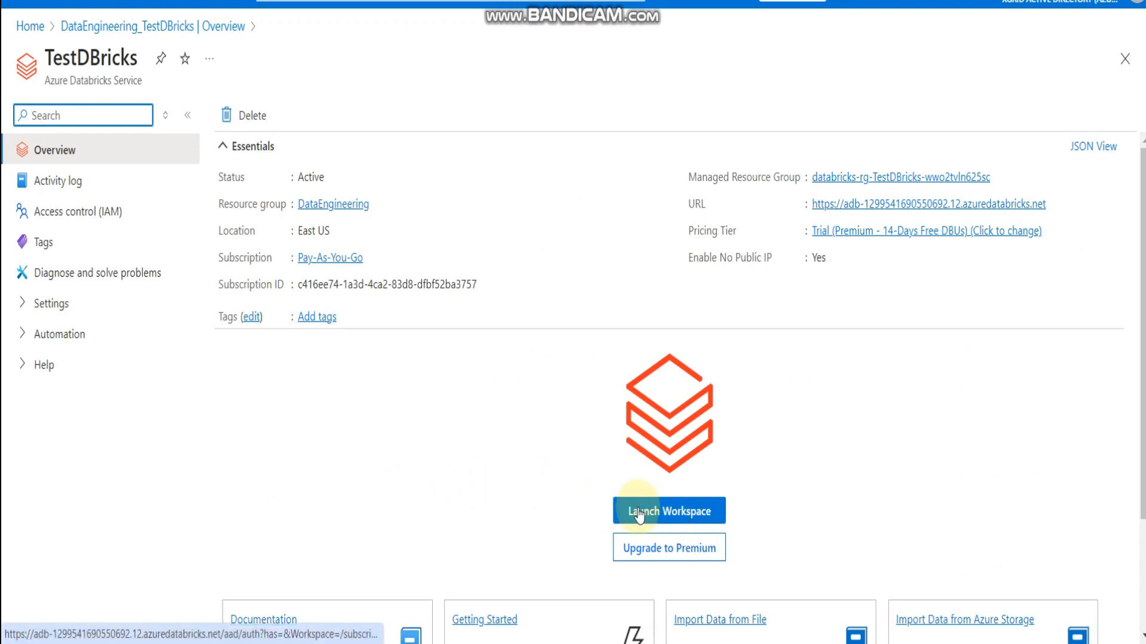
pyautogui.click(686, 513)
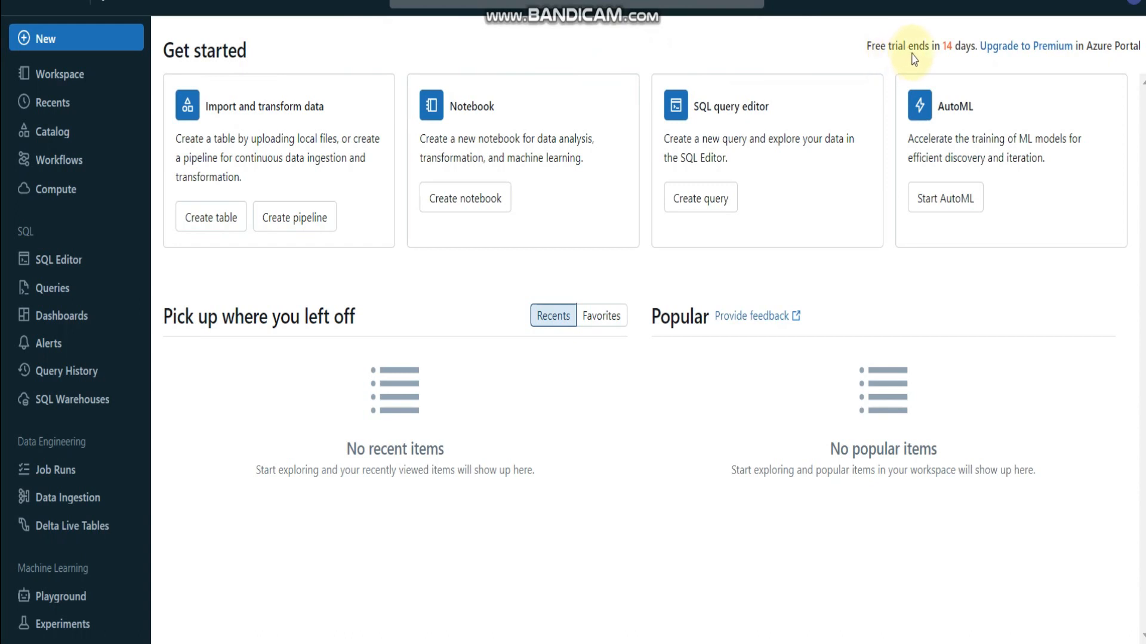
# Browse the workspace's Users and Repos folders and check what can be created under Repos
pyautogui.moveTo(996, 59)
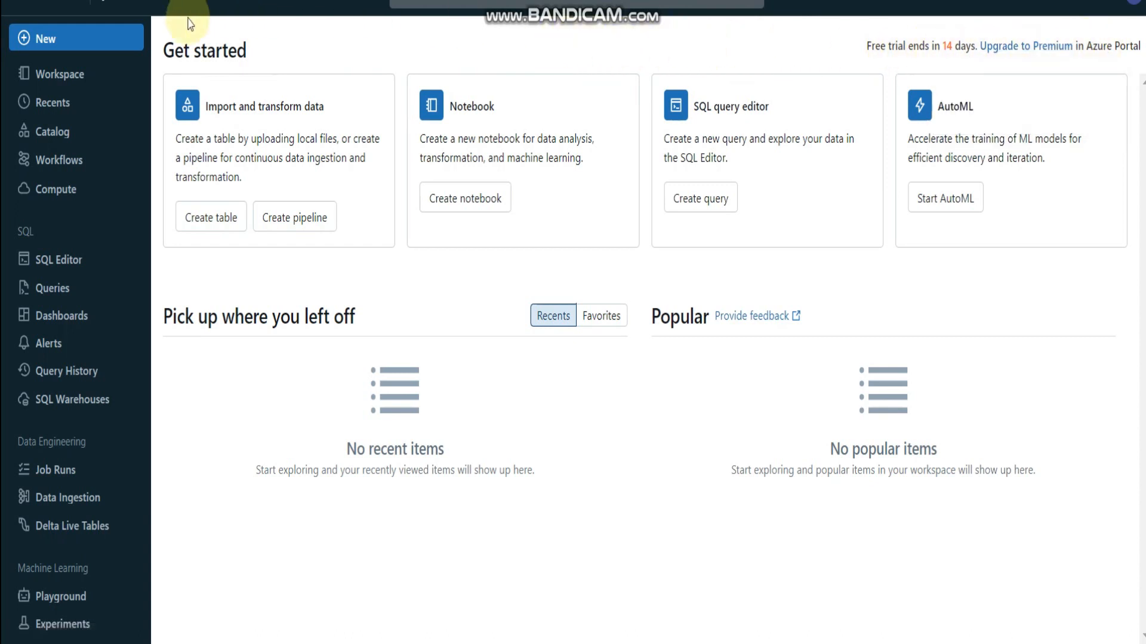
pyautogui.click(81, 76)
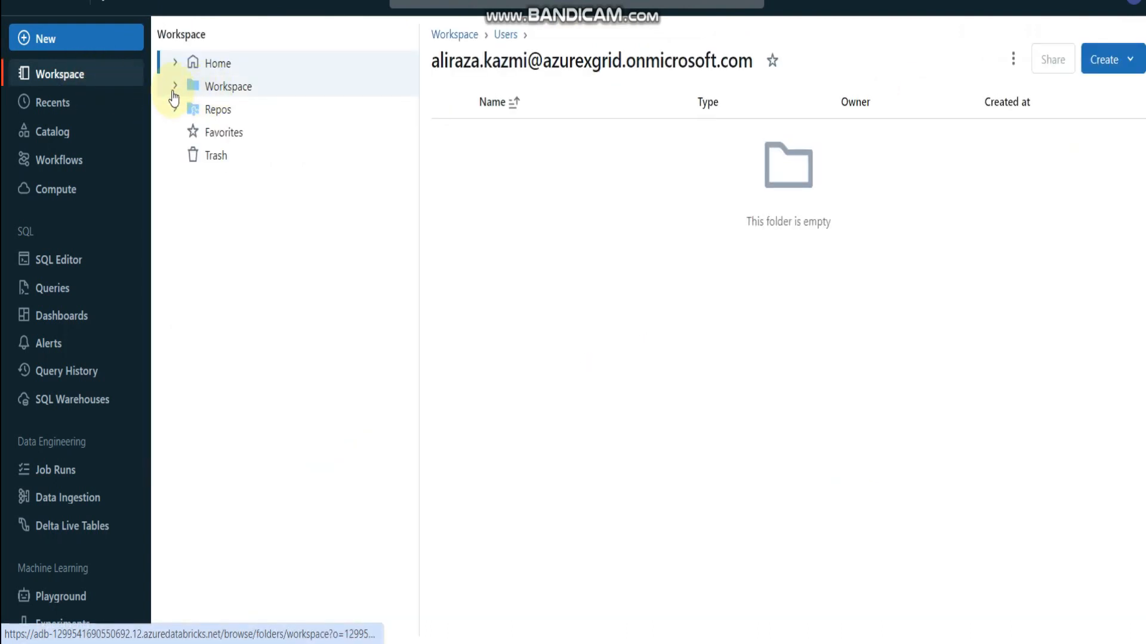
pyautogui.click(175, 86)
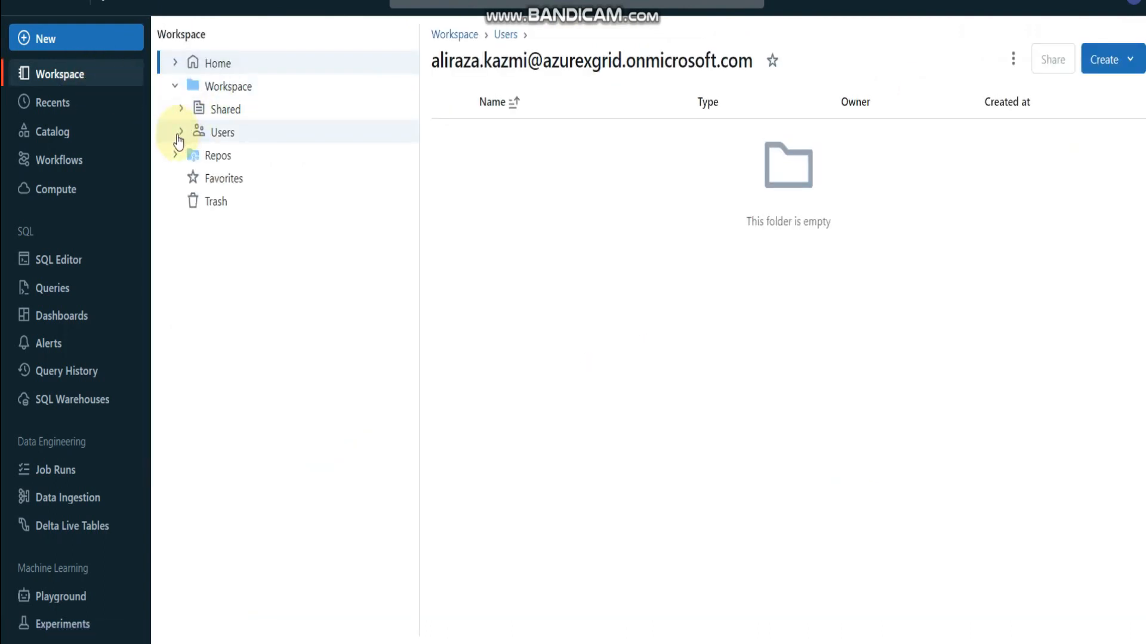
pyautogui.click(182, 132)
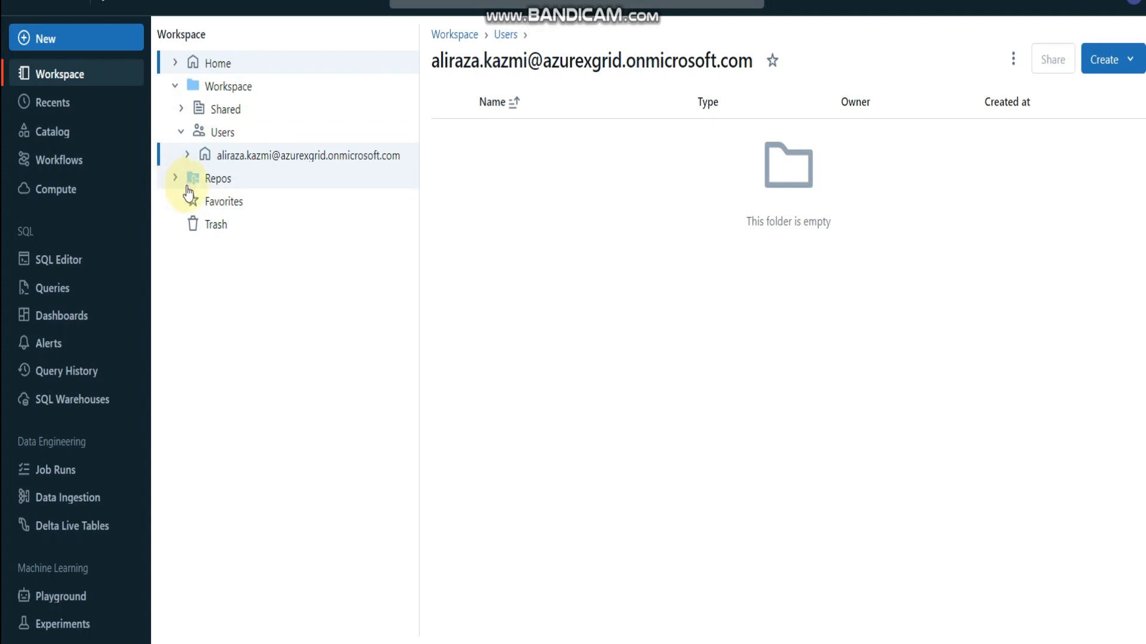
pyautogui.click(221, 186)
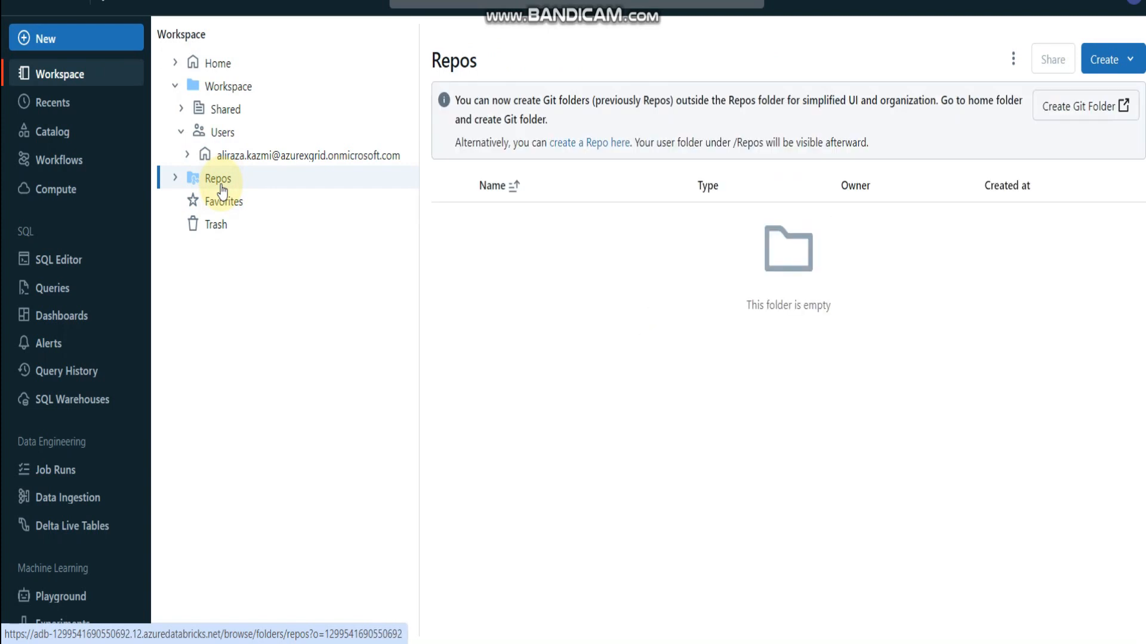
pyautogui.click(1131, 61)
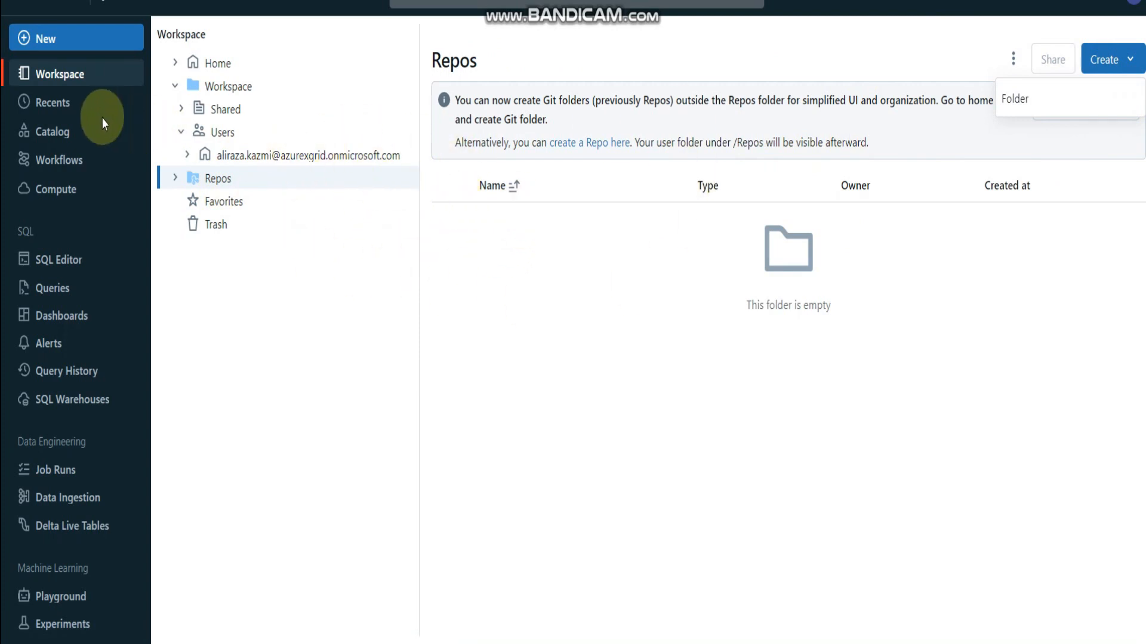
# Browse the data catalogs by expanding hive_metastore, samples, system and testdbricks with its default schema
pyautogui.click(60, 131)
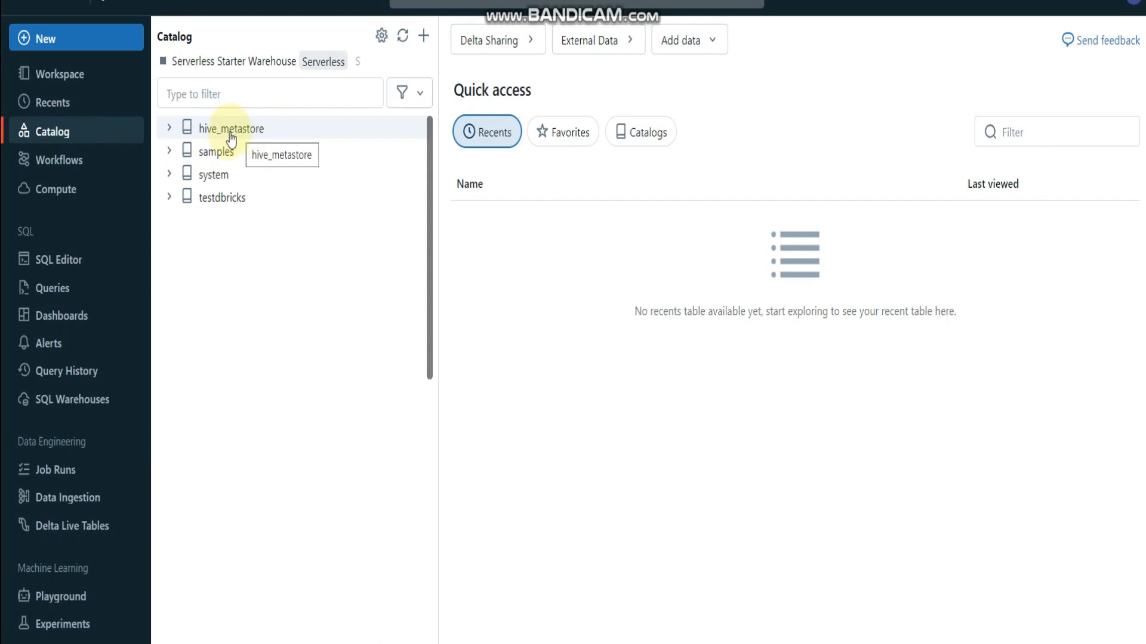
pyautogui.click(173, 134)
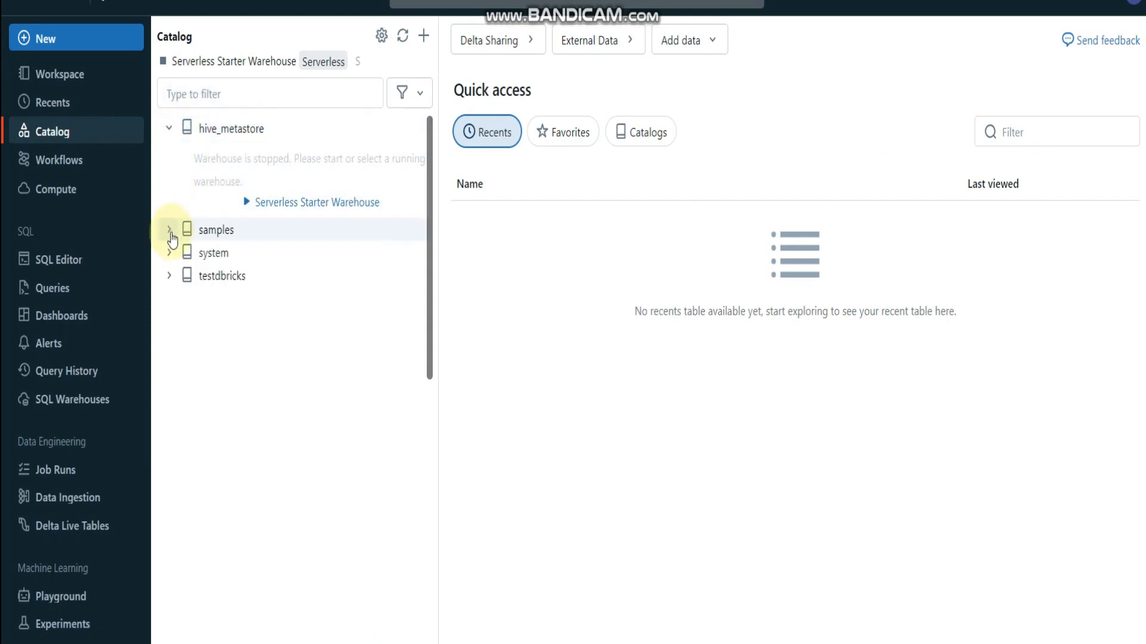
pyautogui.click(170, 234)
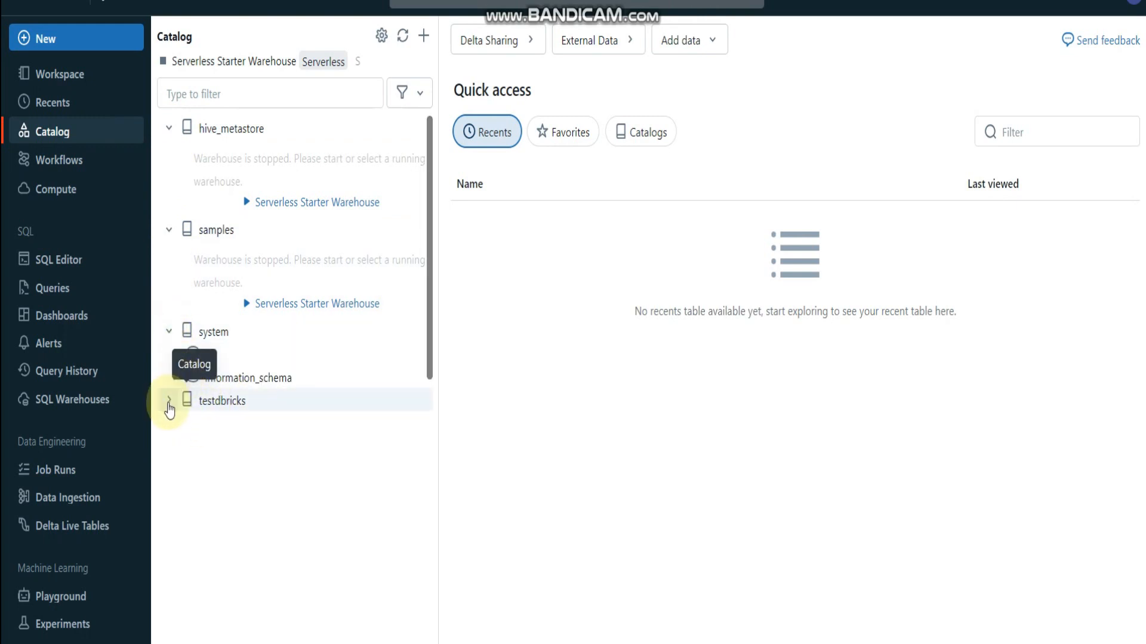
pyautogui.click(172, 426)
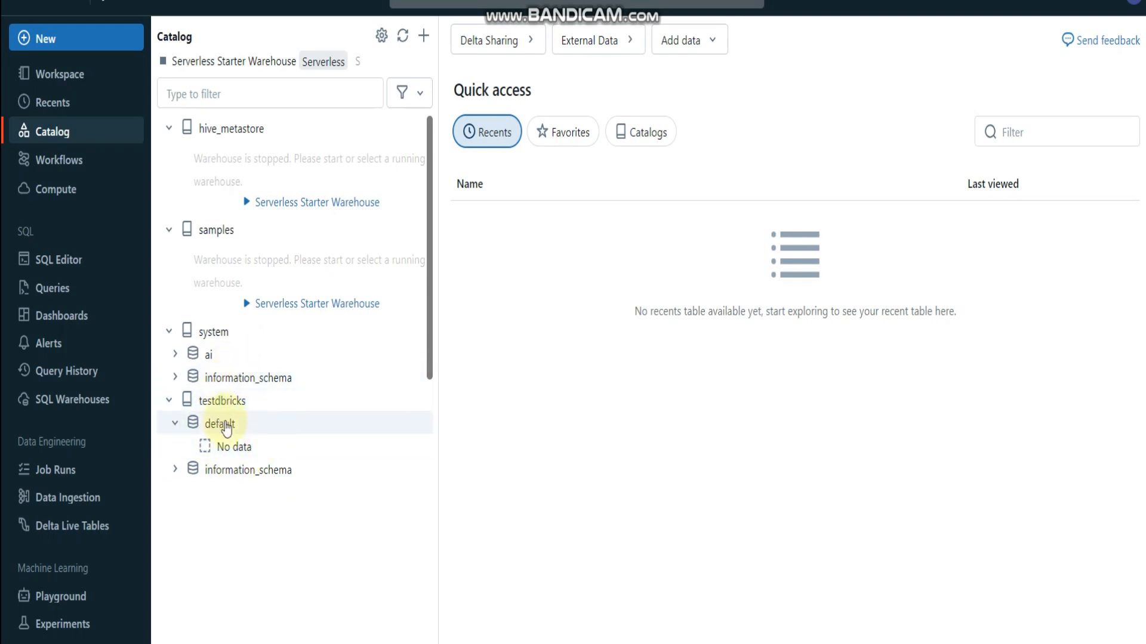
# Look through the Workflows area, including its jobs, job runs and Delta Live Tables pipelines
pyautogui.click(59, 160)
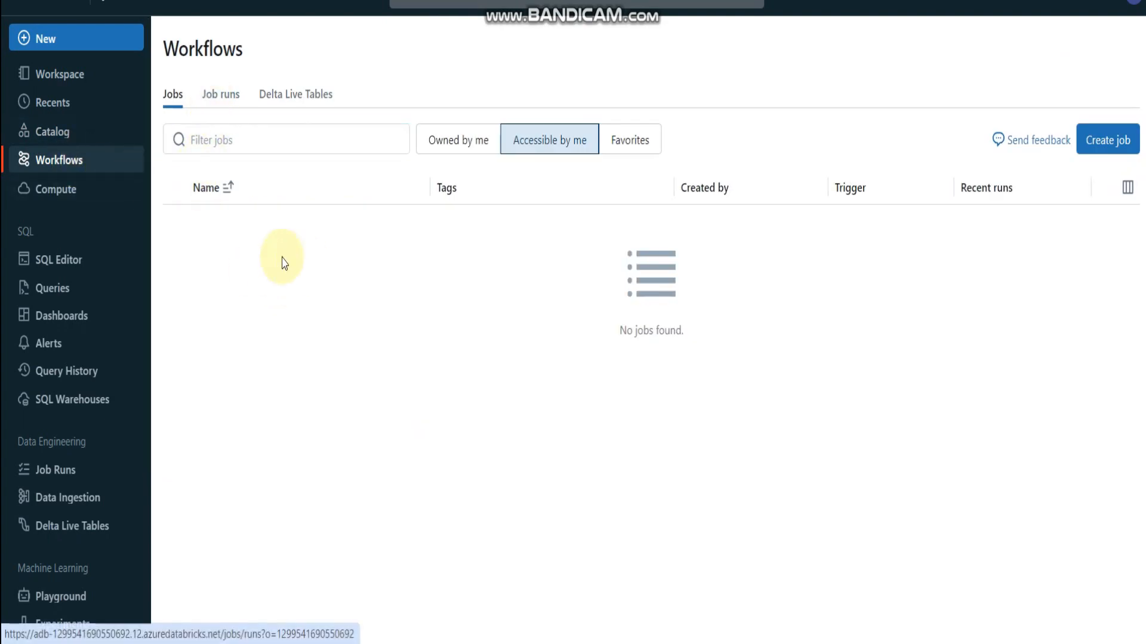
pyautogui.click(231, 96)
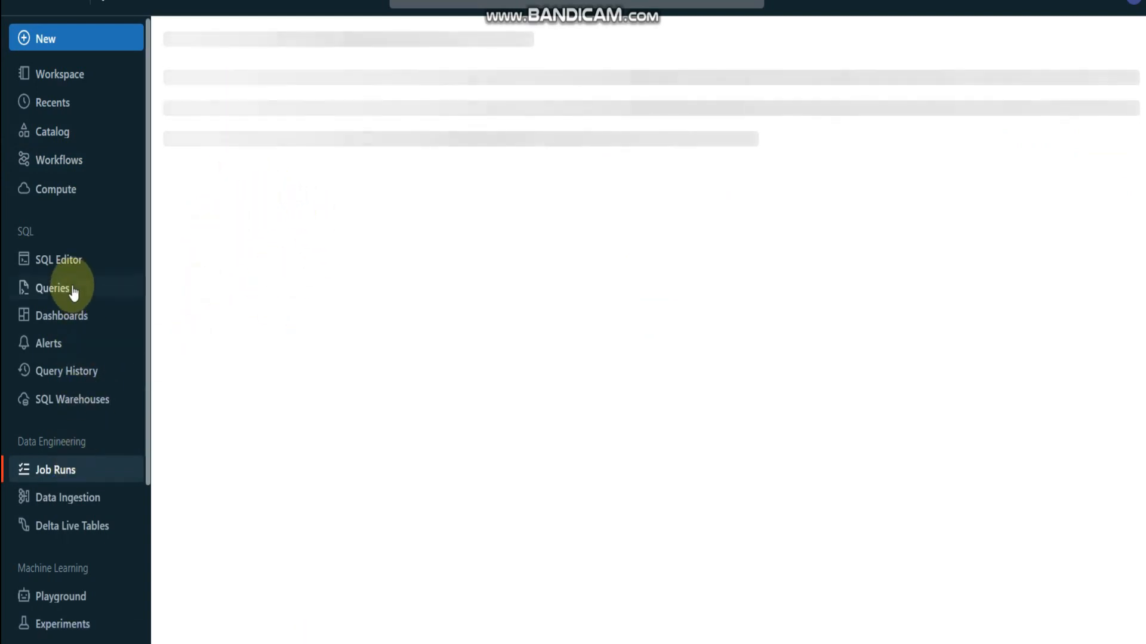
pyautogui.click(74, 164)
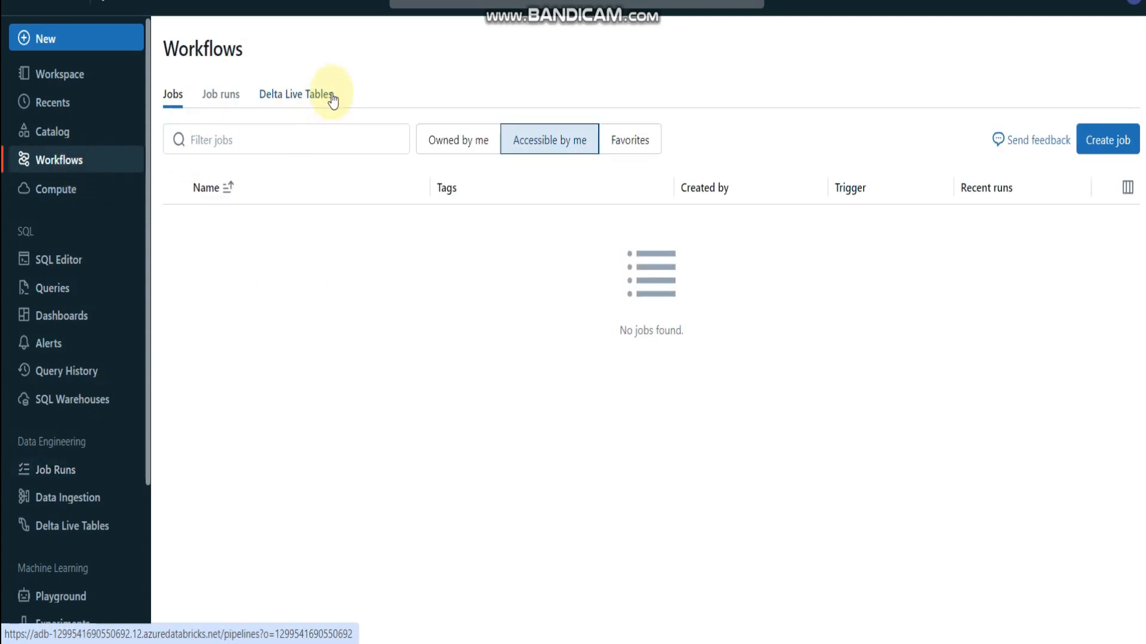
pyautogui.click(294, 99)
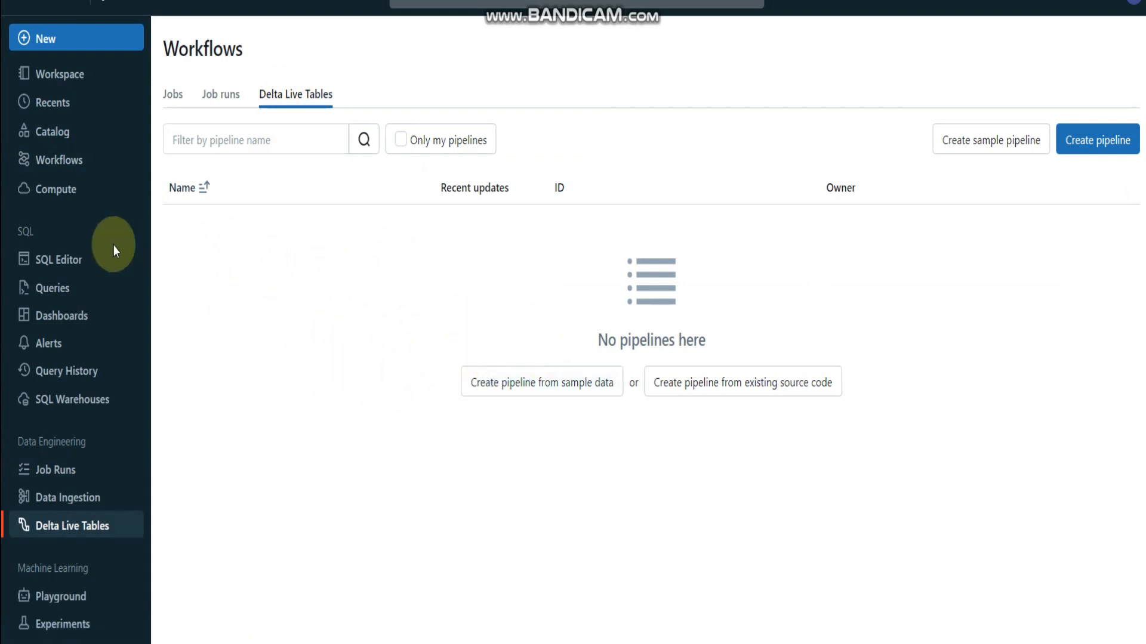
# View the Compute page and the SQL pages for queries, the SQL editor and dashboards
pyautogui.click(70, 190)
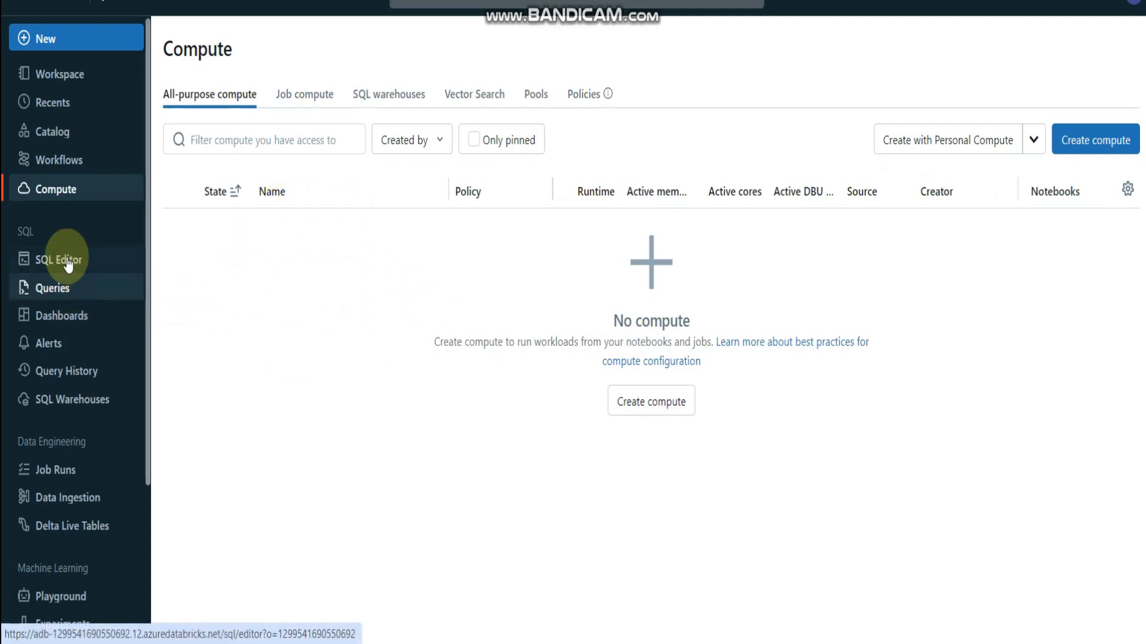
pyautogui.click(62, 291)
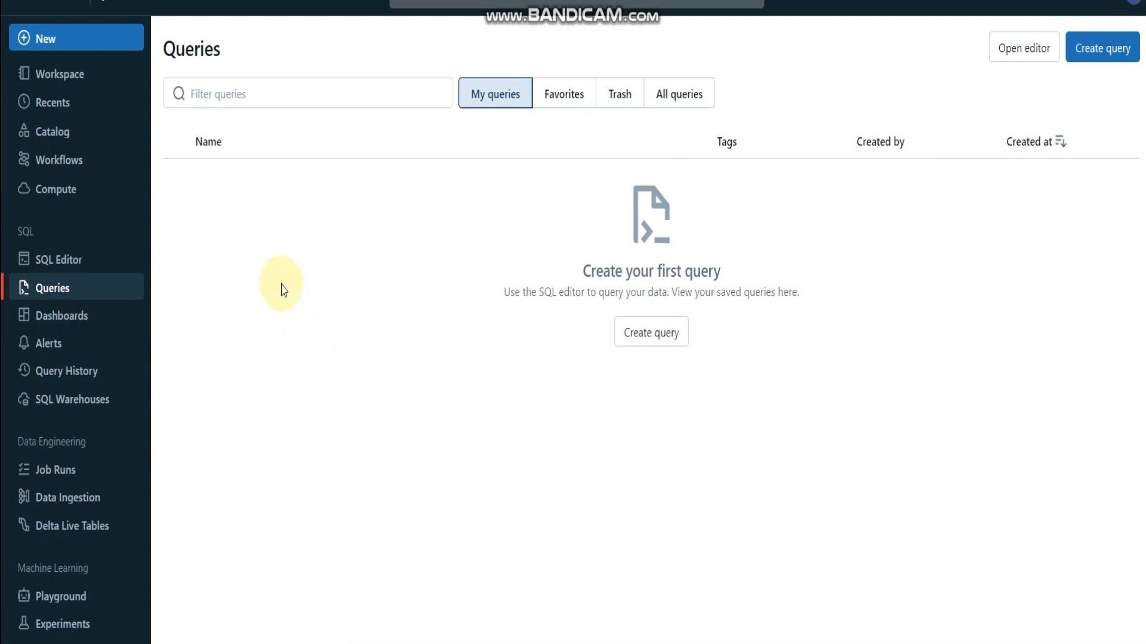
pyautogui.click(63, 263)
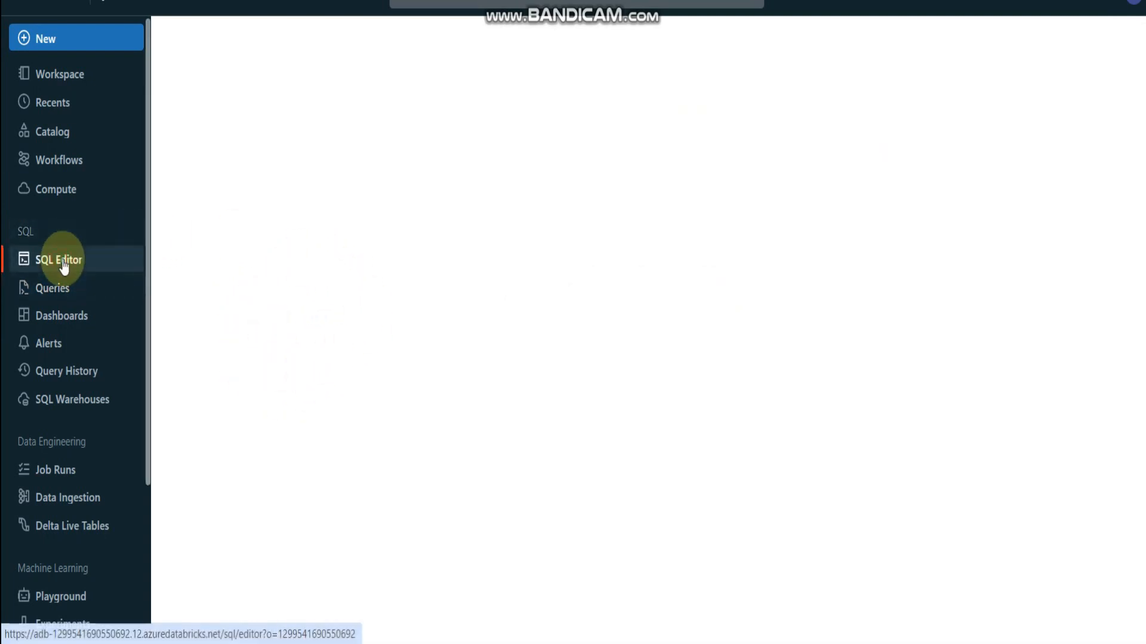
pyautogui.click(64, 321)
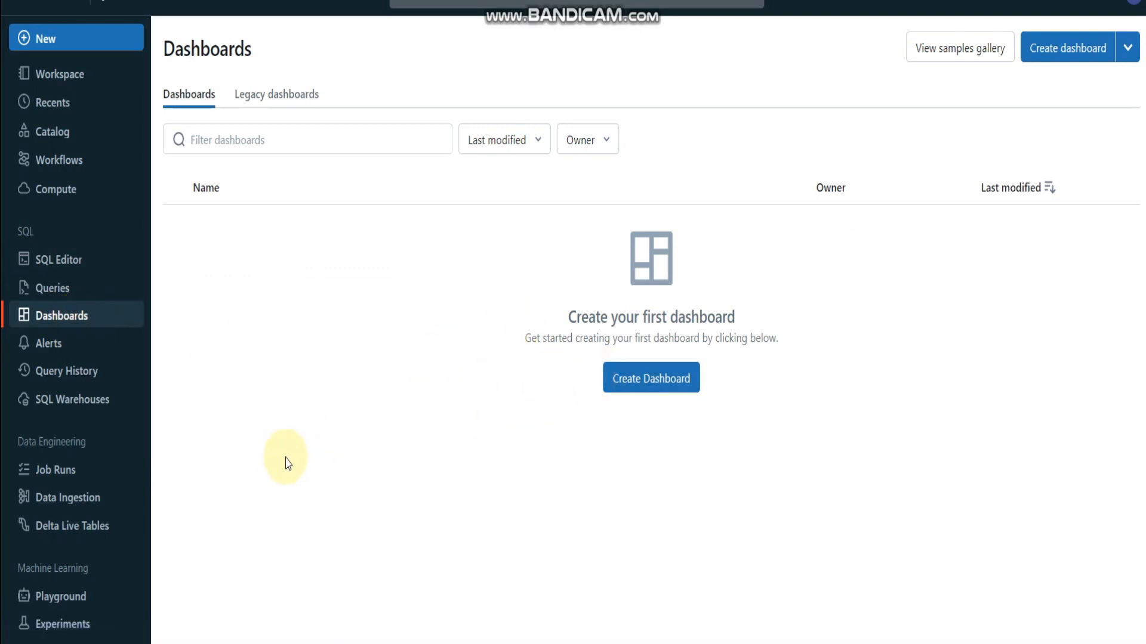
# Look over the Data Engineering and Machine Learning features listed in the workspace navigation
pyautogui.scroll(-3, 85, 456)
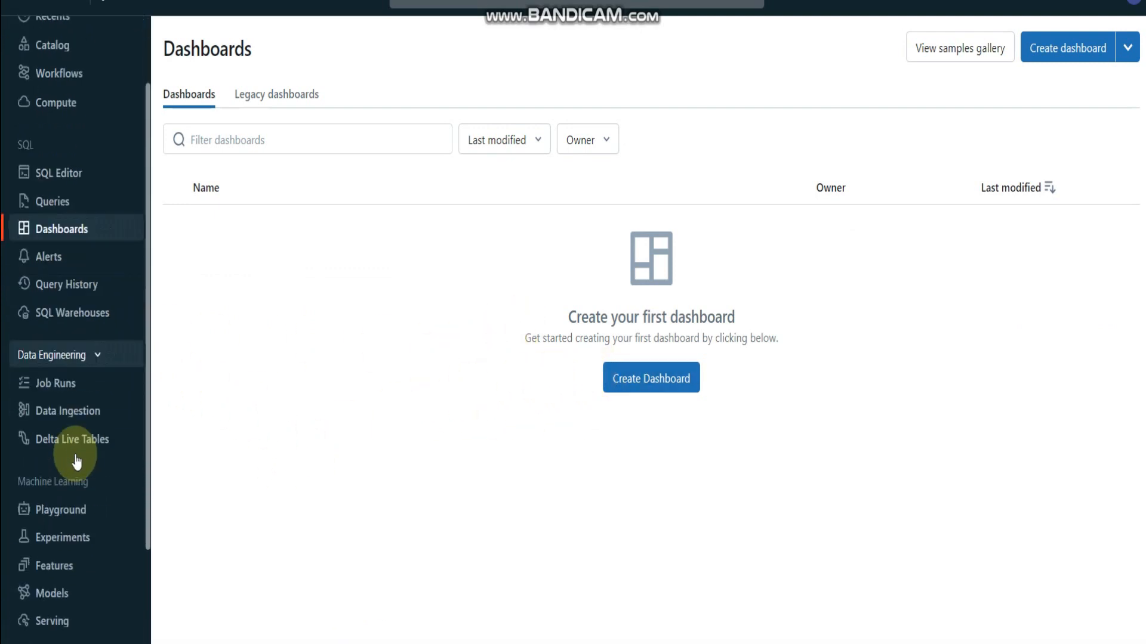
pyautogui.scroll(-1, 76, 463)
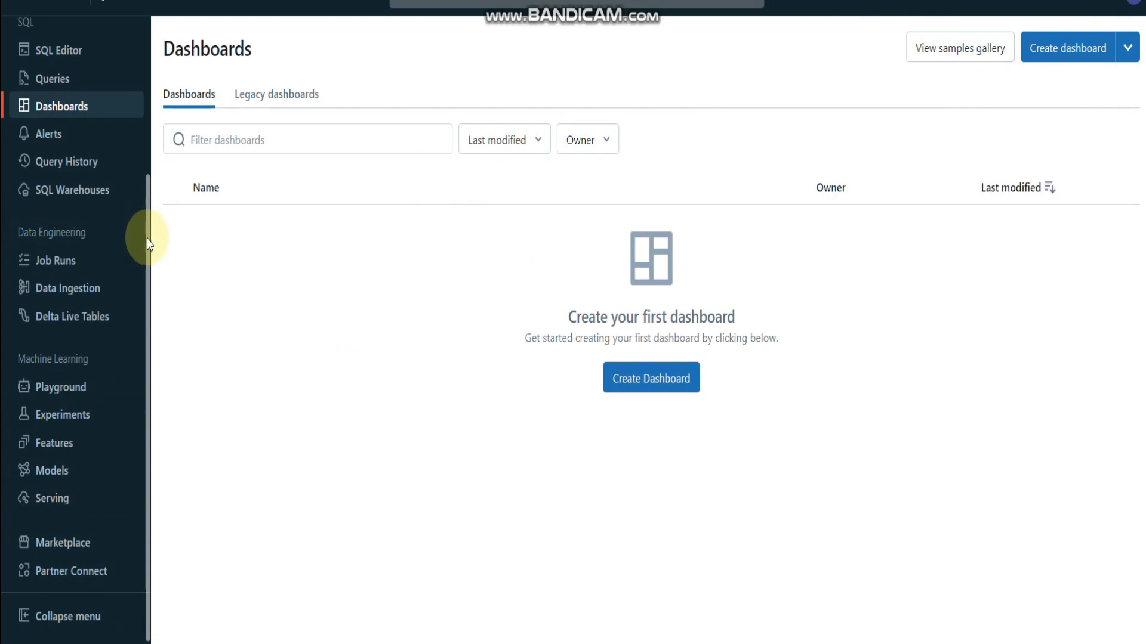
pyautogui.moveTo(147, 244); pyautogui.dragTo(149, 284)
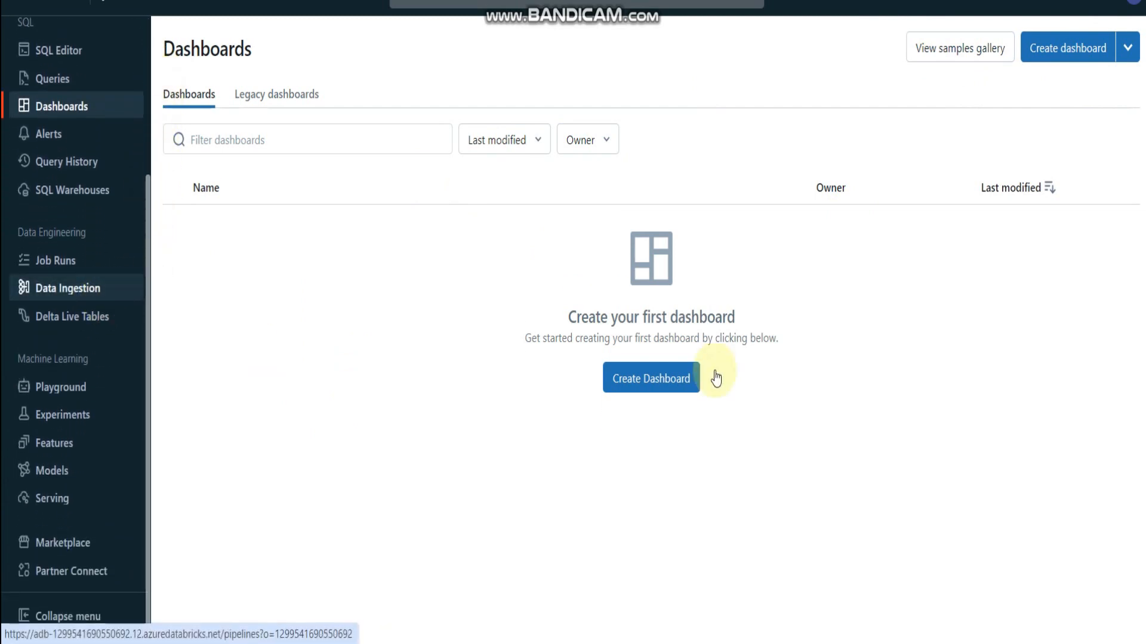